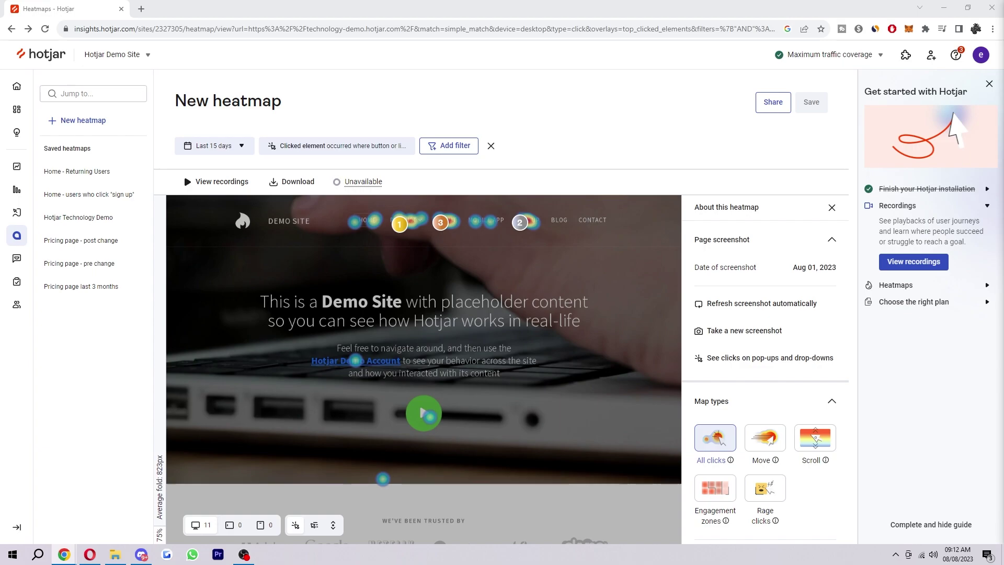
scroll(680, 473, "down", 2)
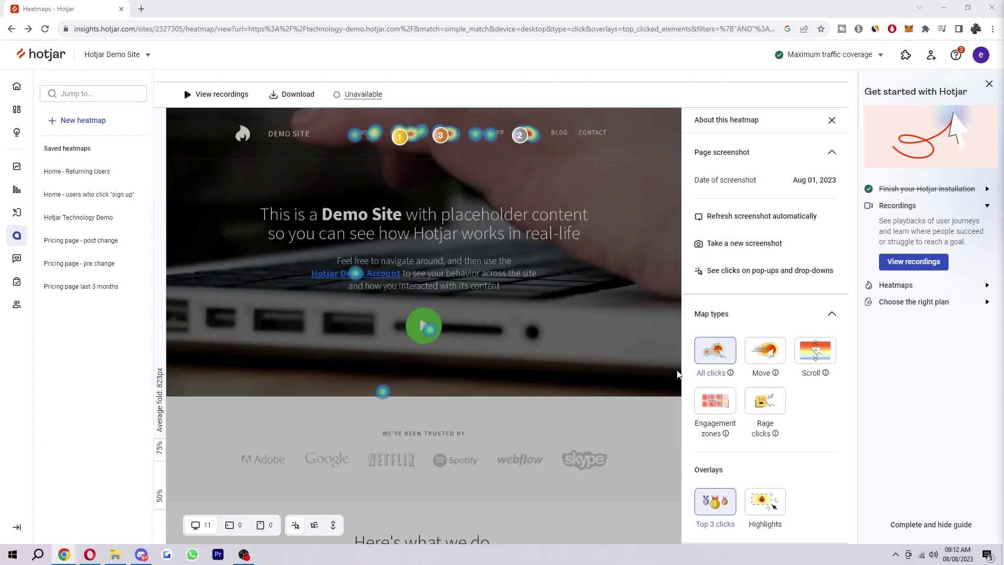
mouse_move(426, 346)
left_click(978, 398)
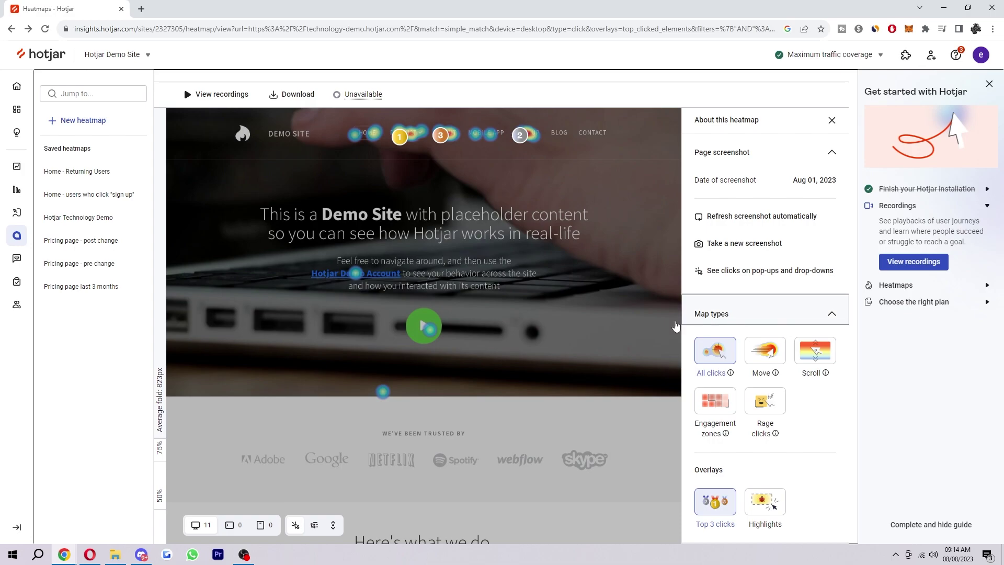
mouse_move(524, 311)
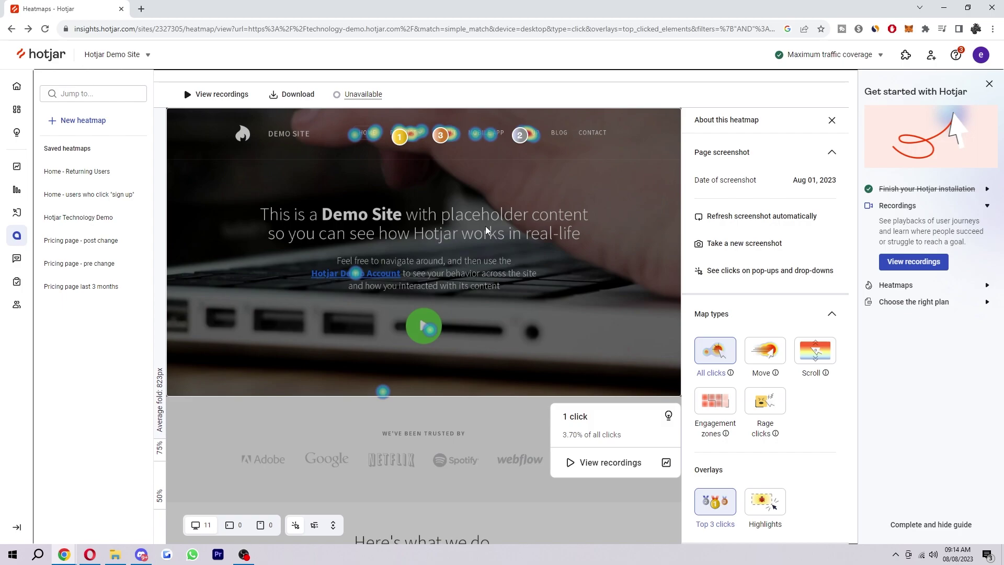
- Show the Scroll map of the demo home page and scroll through it to the footer
left_click(820, 351)
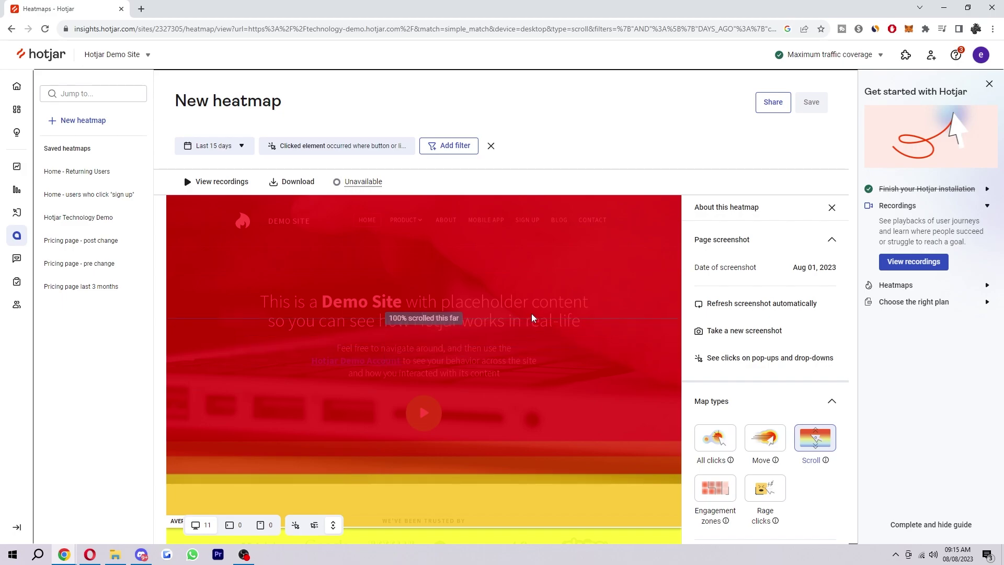
scroll(533, 312, "down", 2)
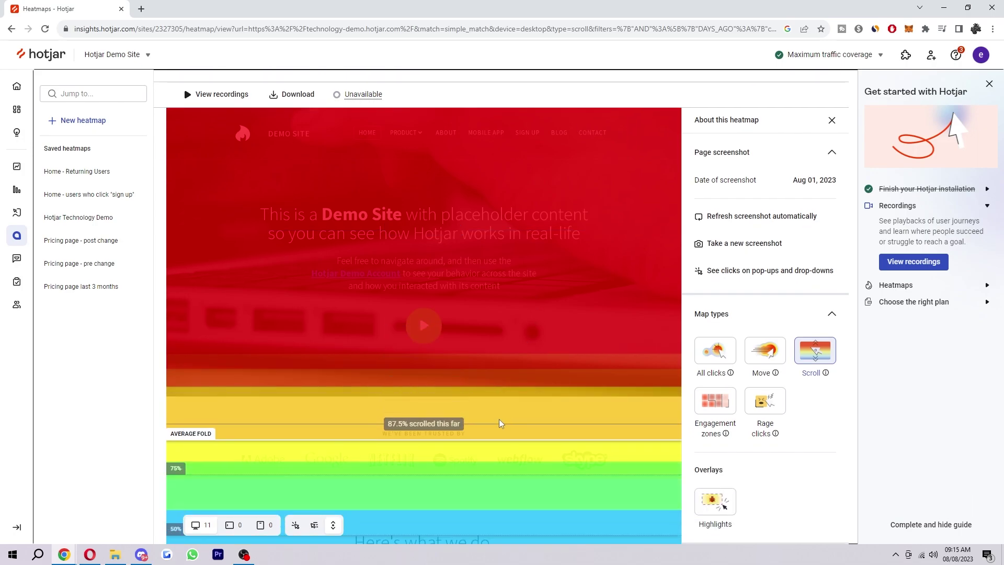
scroll(498, 418, "down", 4)
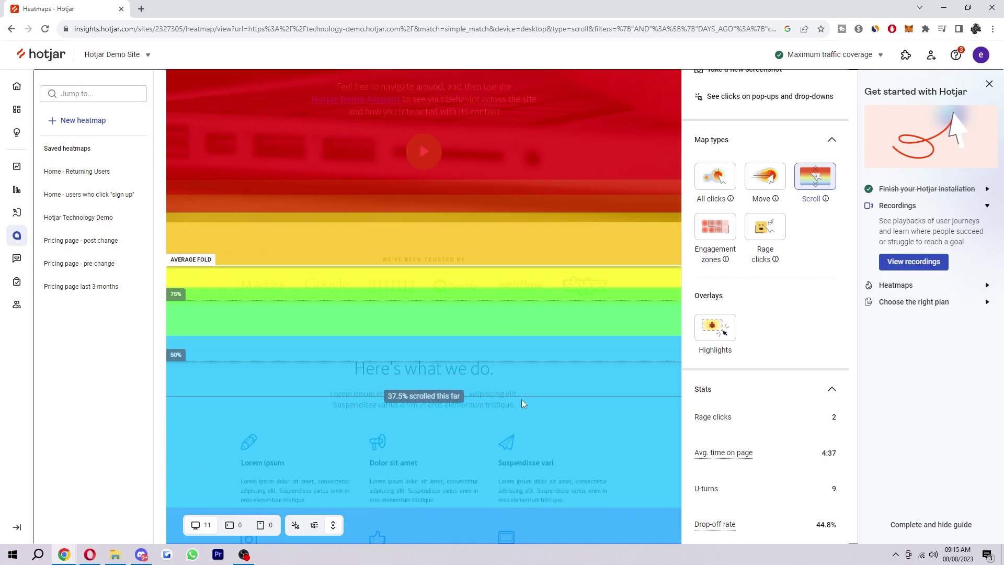
scroll(520, 408, "down", 2)
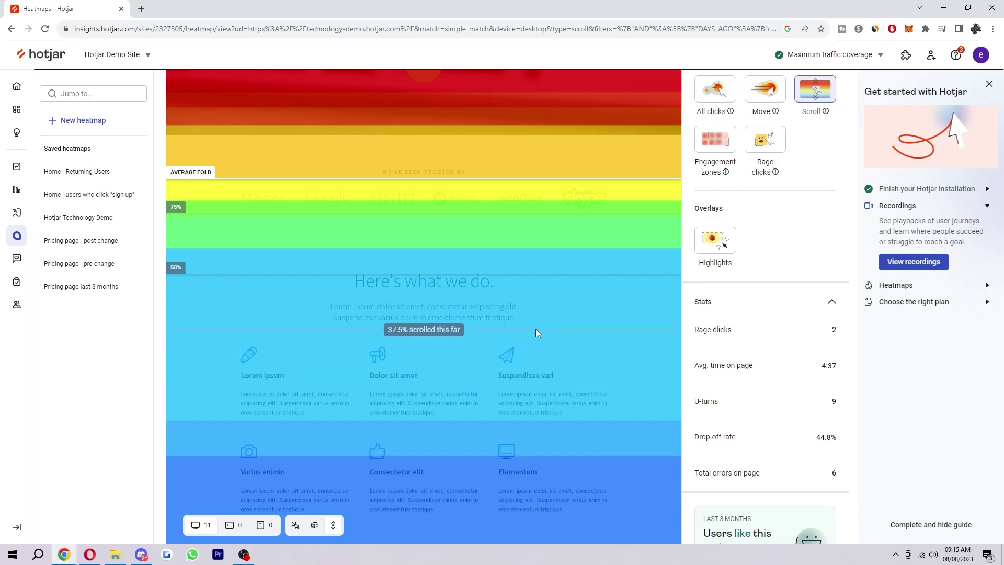
scroll(512, 343, "down", 20)
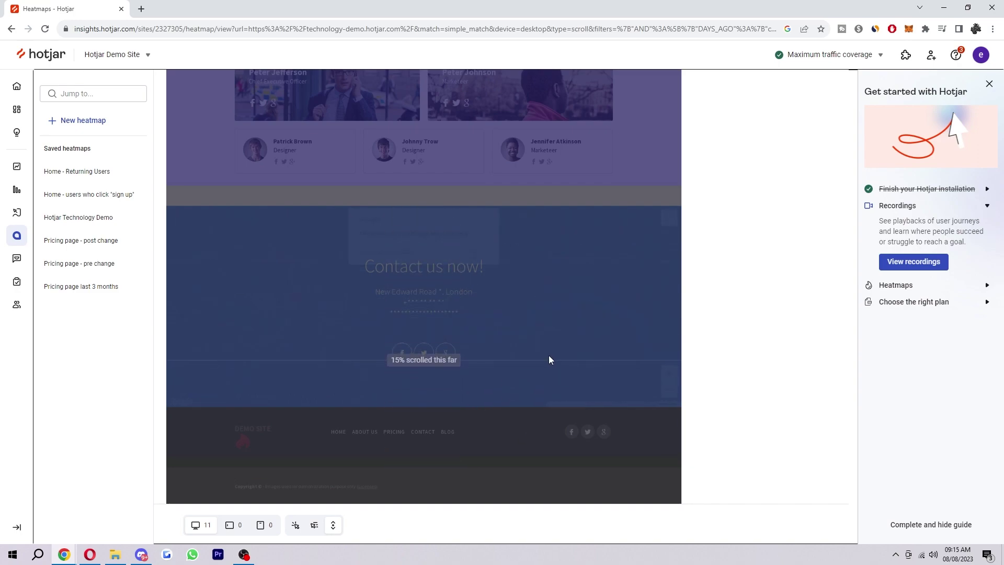
scroll(601, 353, "up", 5)
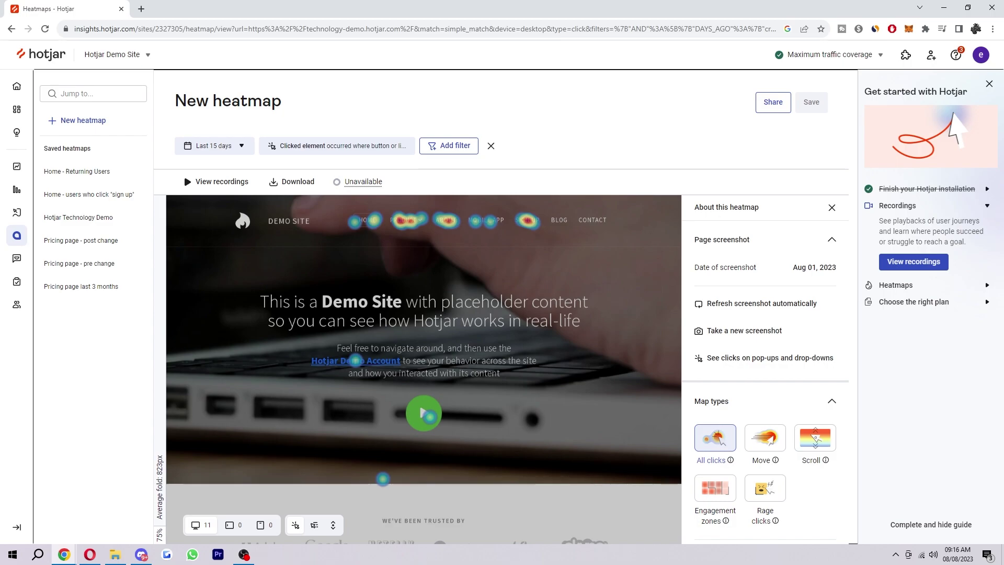
mouse_move(574, 399)
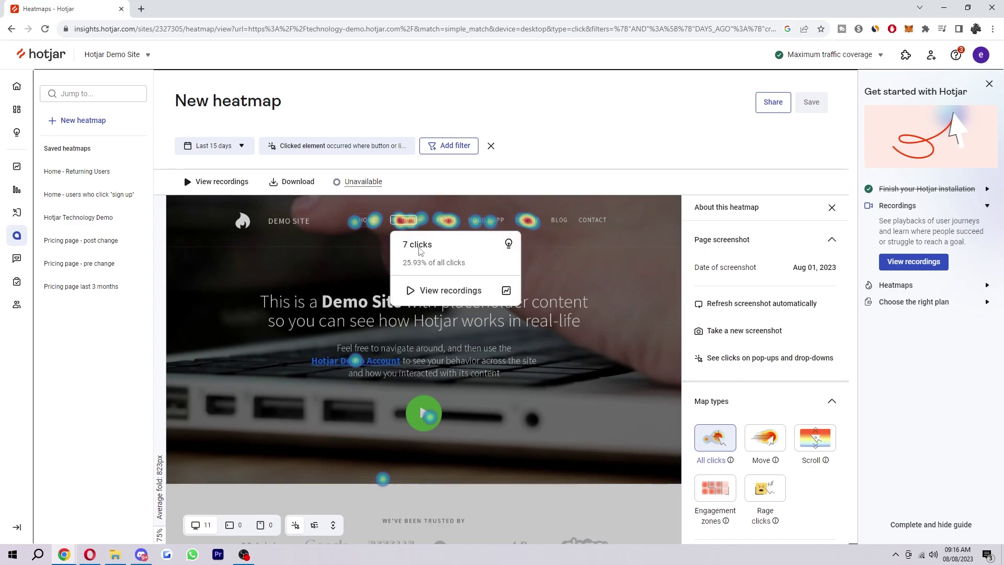
mouse_move(530, 225)
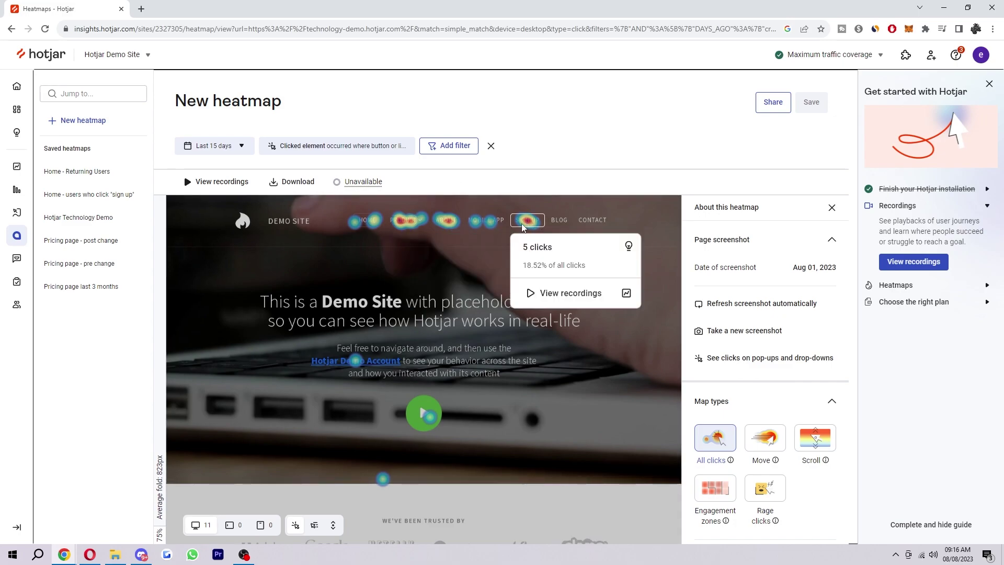
mouse_move(397, 223)
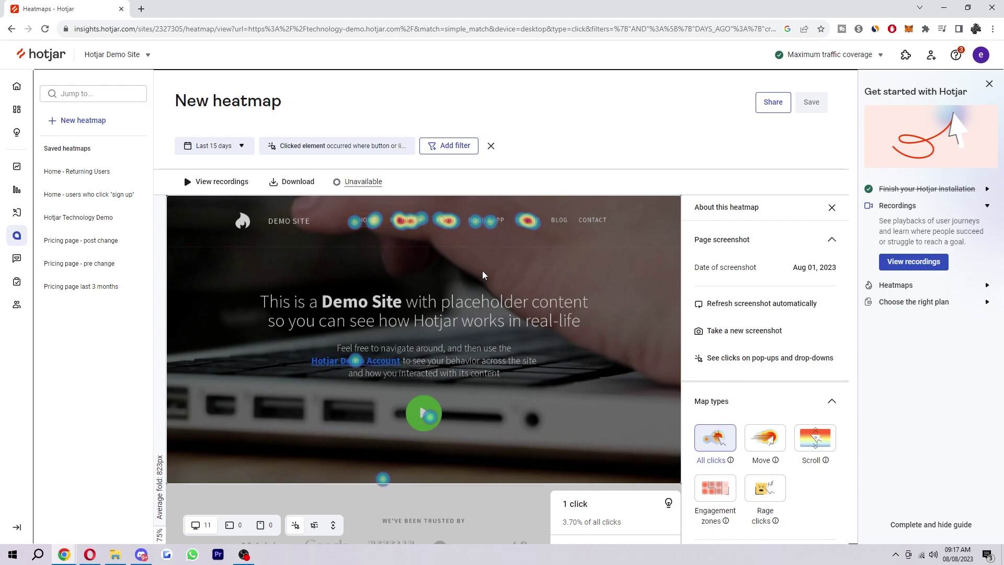
scroll(509, 256, "down", 5)
scroll(507, 256, "down", 5)
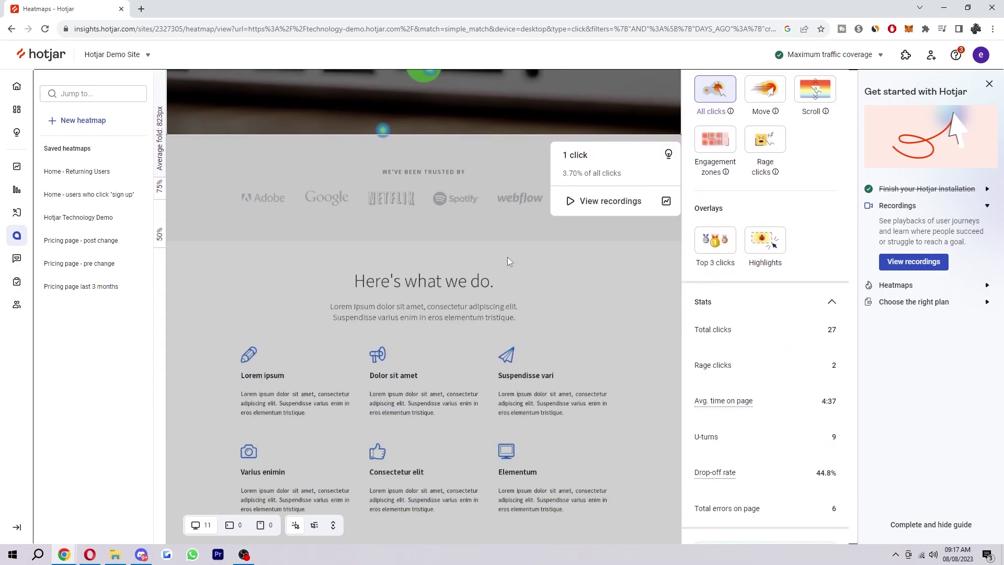
scroll(491, 373, "up", 6)
scroll(750, 305, "up", 5)
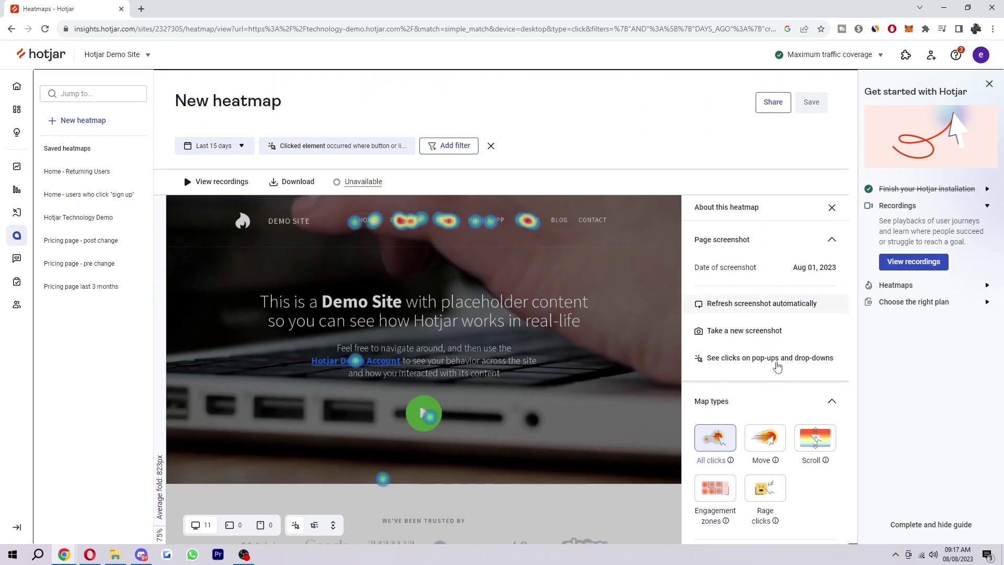
- Switch the demo home page heatmap to the Move map type
left_click(764, 436)
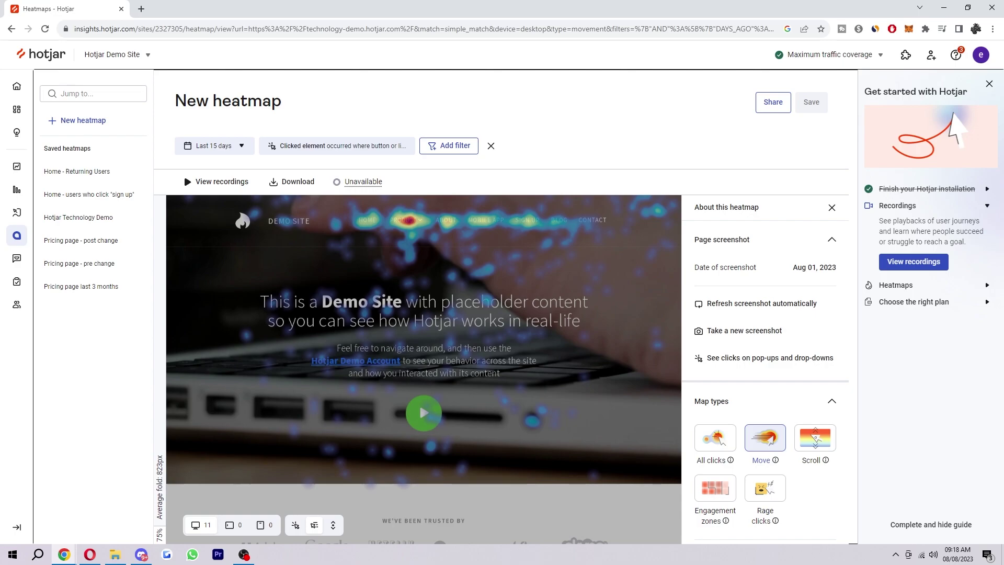
- Switch the home page heatmap to the Engagement zones map type under Map types
scroll(732, 418, "down", 2)
left_click(714, 400)
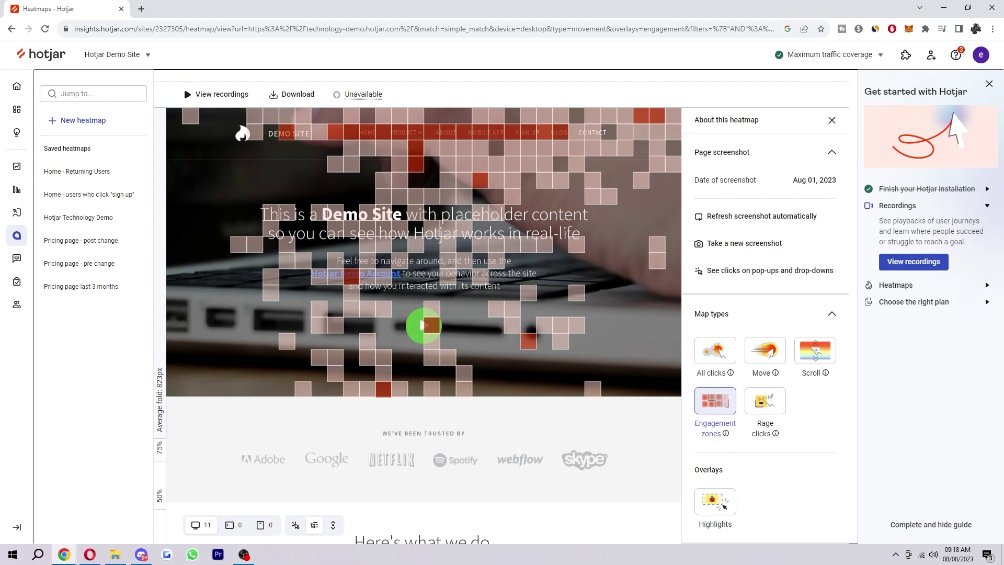
scroll(418, 220, "up", 2)
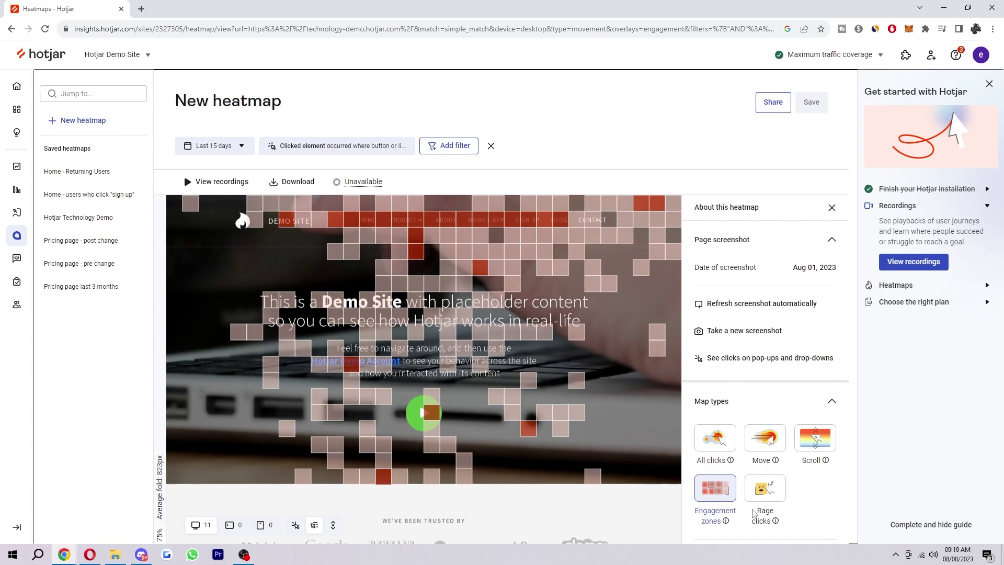
- Check the Rage clicks map, dismiss its no-rage-clicks notice, and return to All clicks
left_click(765, 488)
left_click(725, 486)
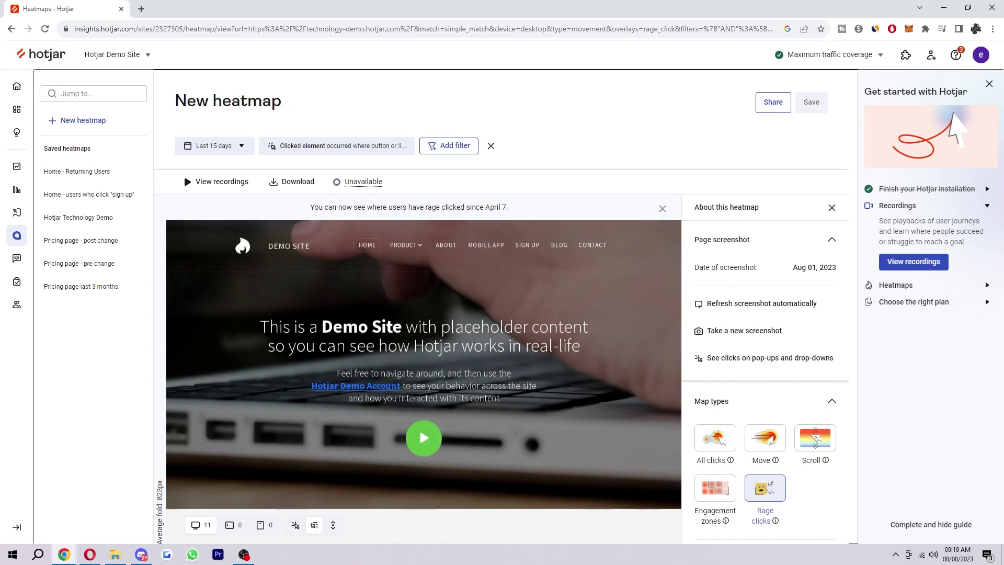
left_click(800, 267)
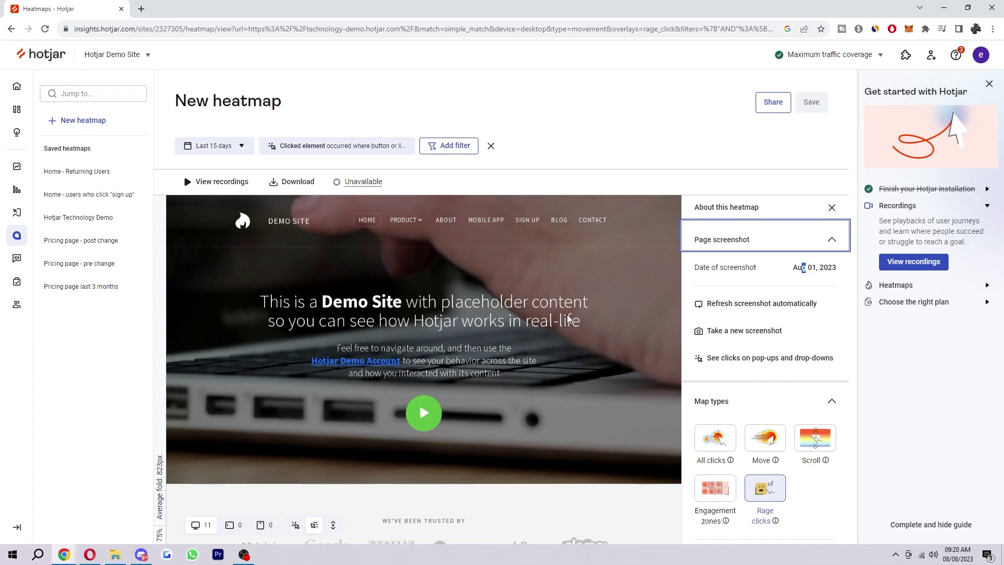
left_click(715, 437)
scroll(717, 409, "down", 2)
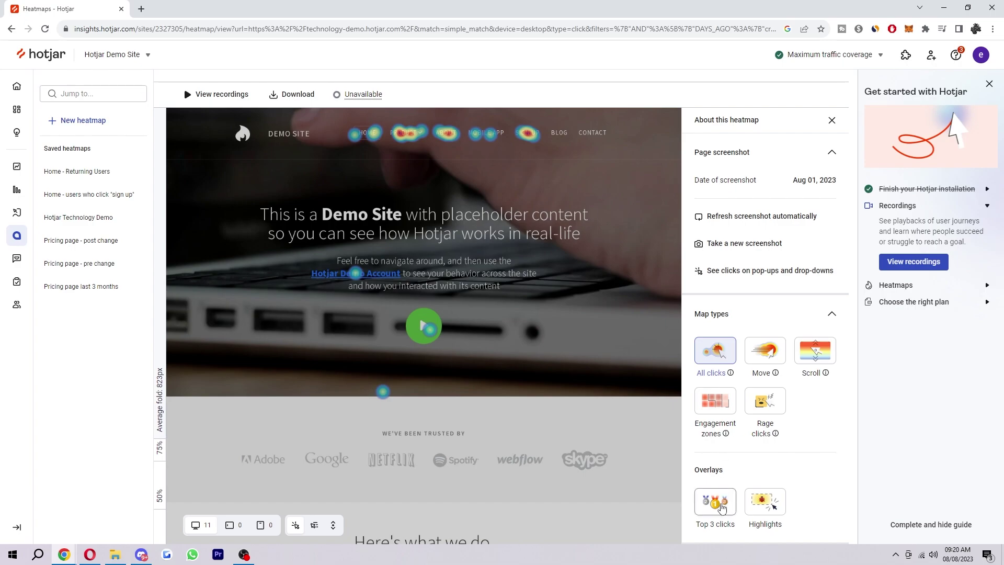
- Turn on the Top 3 clicks and Highlights overlays on the all-clicks heatmap
left_click(721, 505)
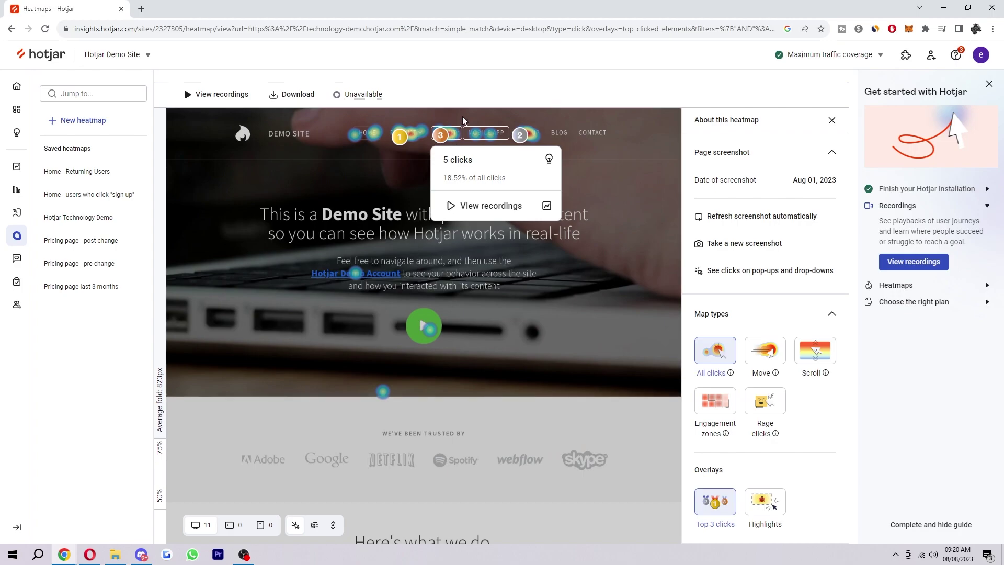
left_click(761, 503)
scroll(742, 418, "down", 3)
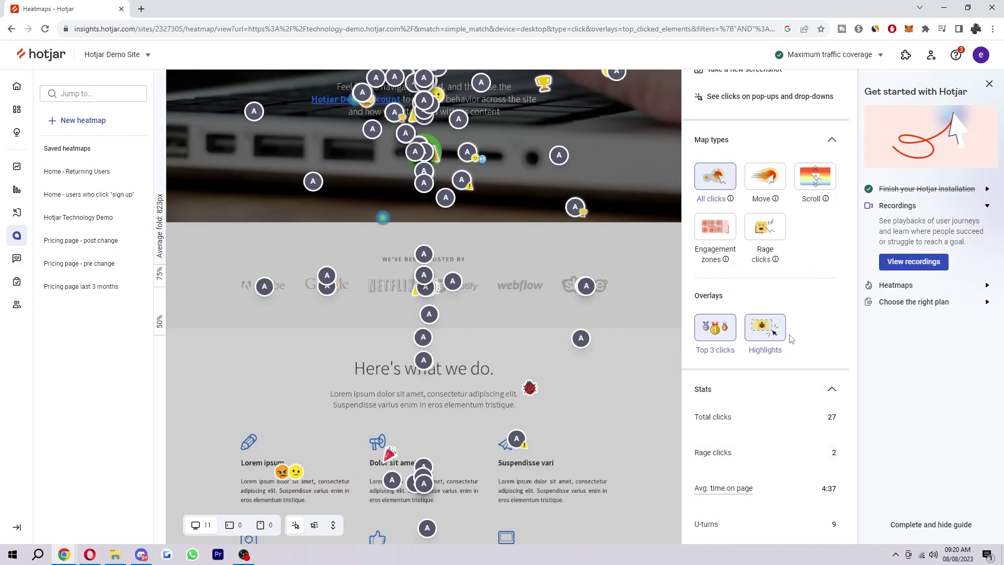
scroll(815, 327, "up", 3)
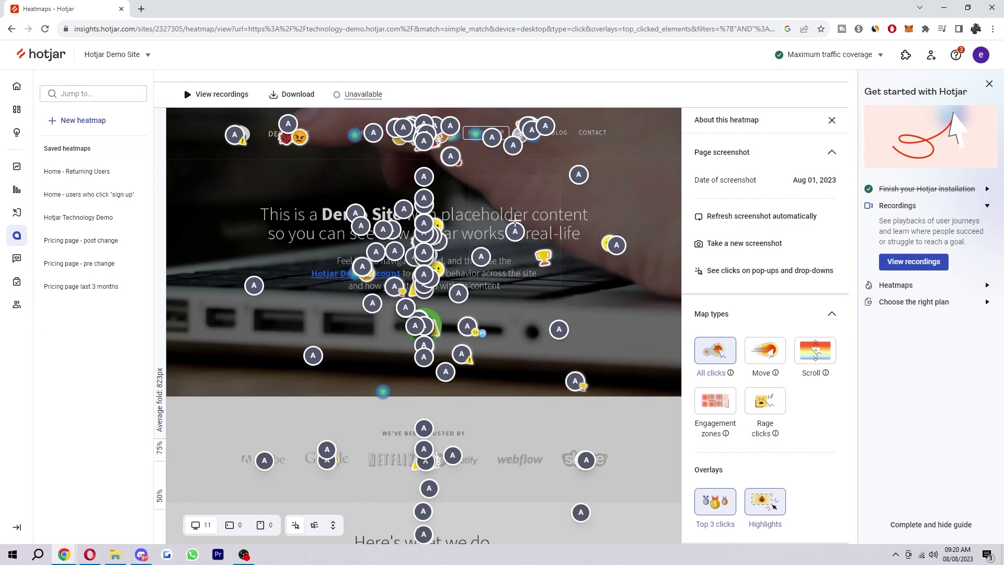
- Open a saved highlight's details, view its Collections and Comments fields, then close it
left_click(524, 241)
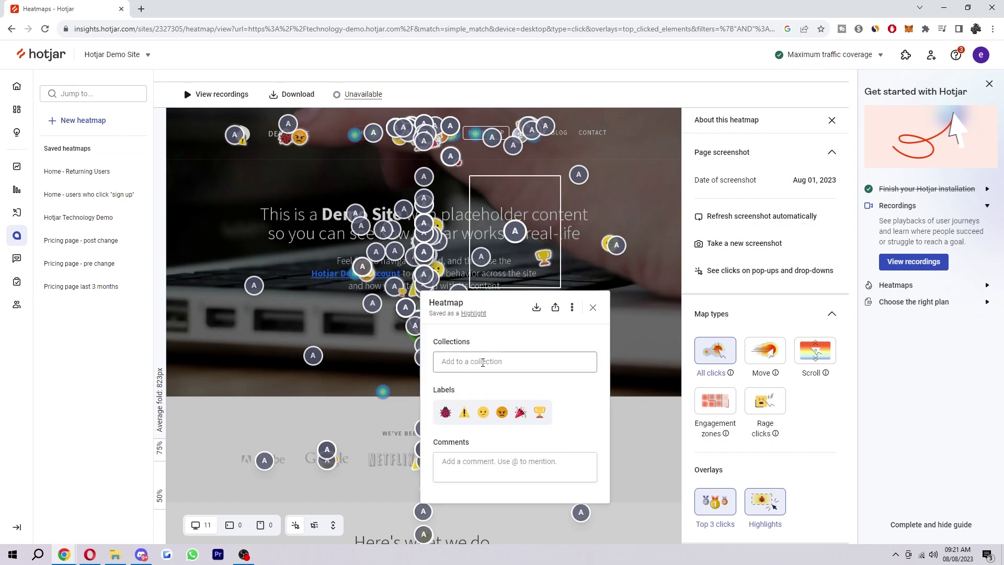
left_click(488, 361)
left_click(506, 461)
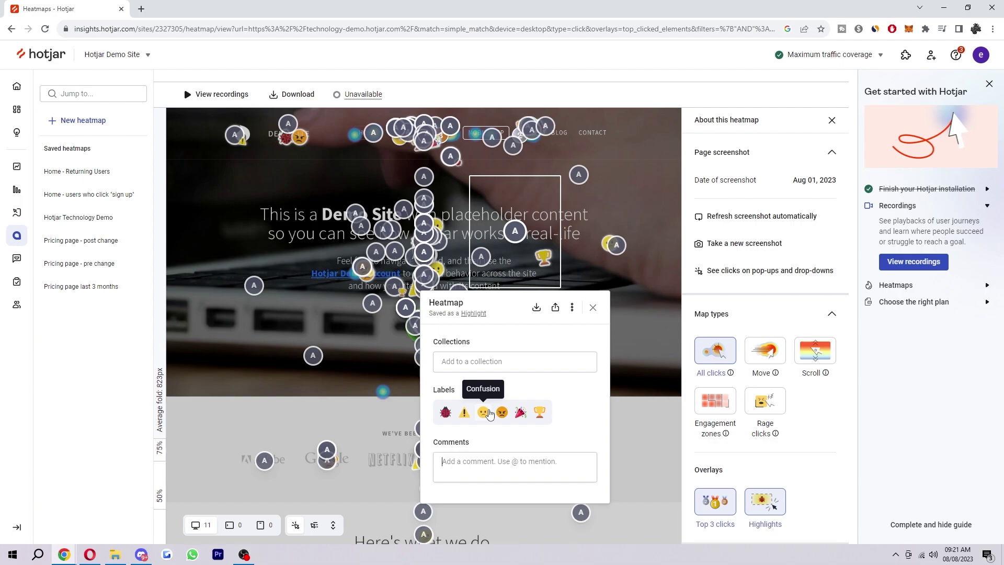
left_click(484, 413)
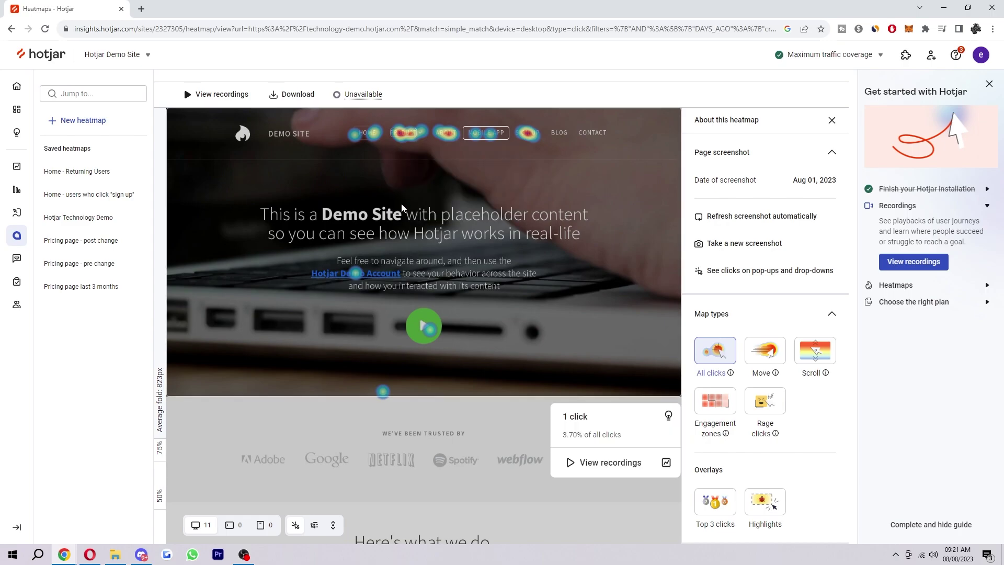
- Open the Products link's recordings and scroll the 4-session table to see all columns
left_click(414, 138)
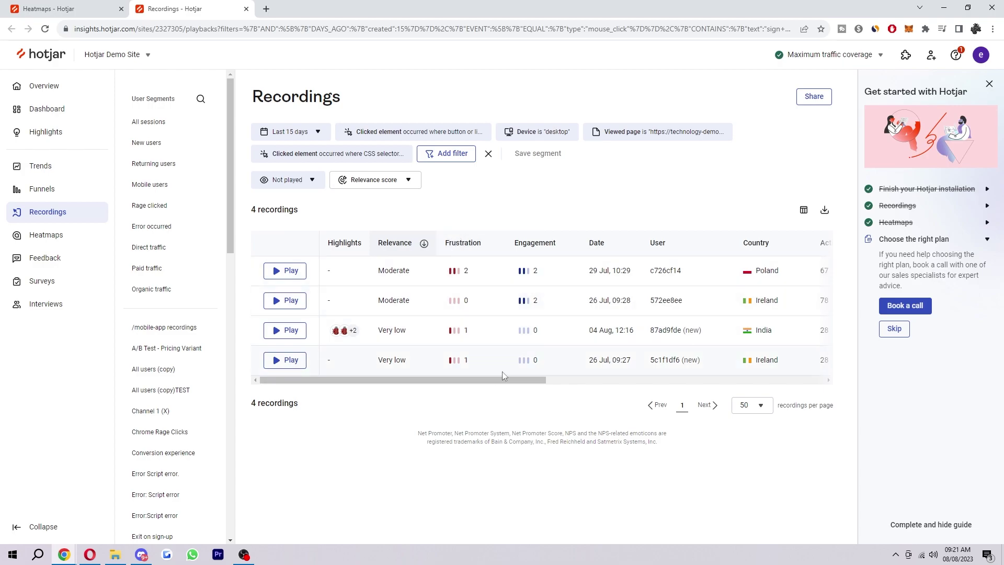
left_click_drag(499, 380, 622, 376)
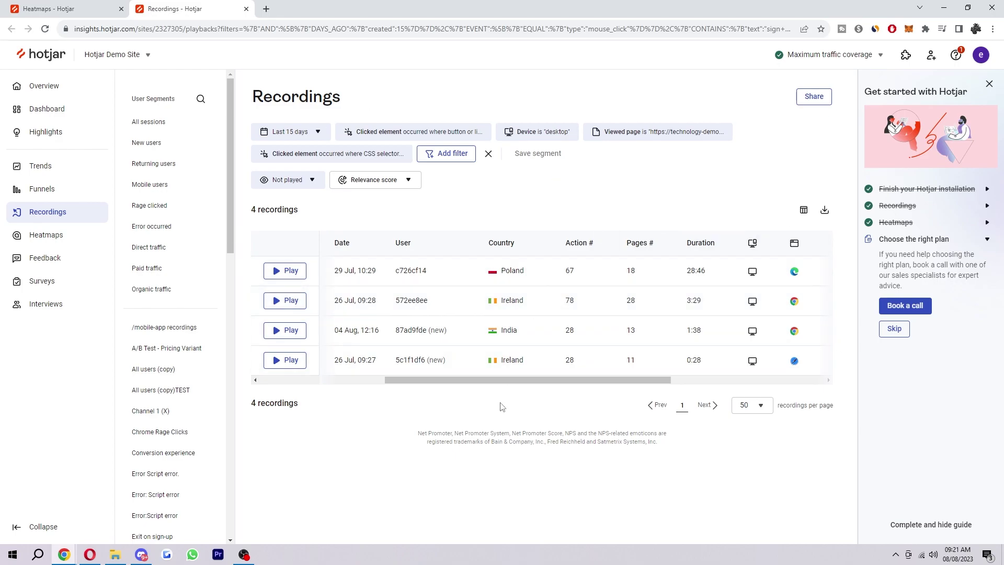
left_click_drag(556, 382, 431, 381)
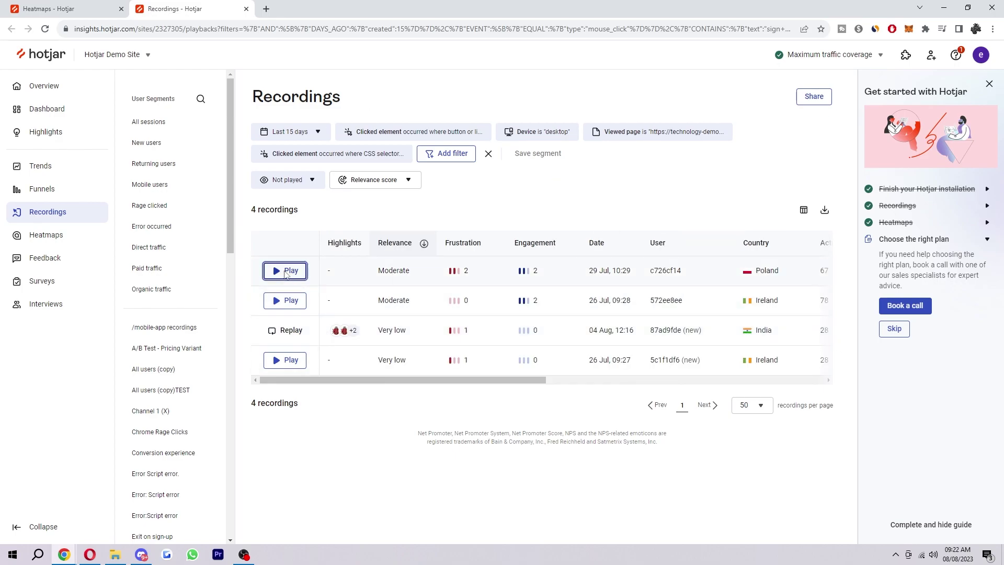
- Play the first recording in the filtered recordings list
left_click(285, 270)
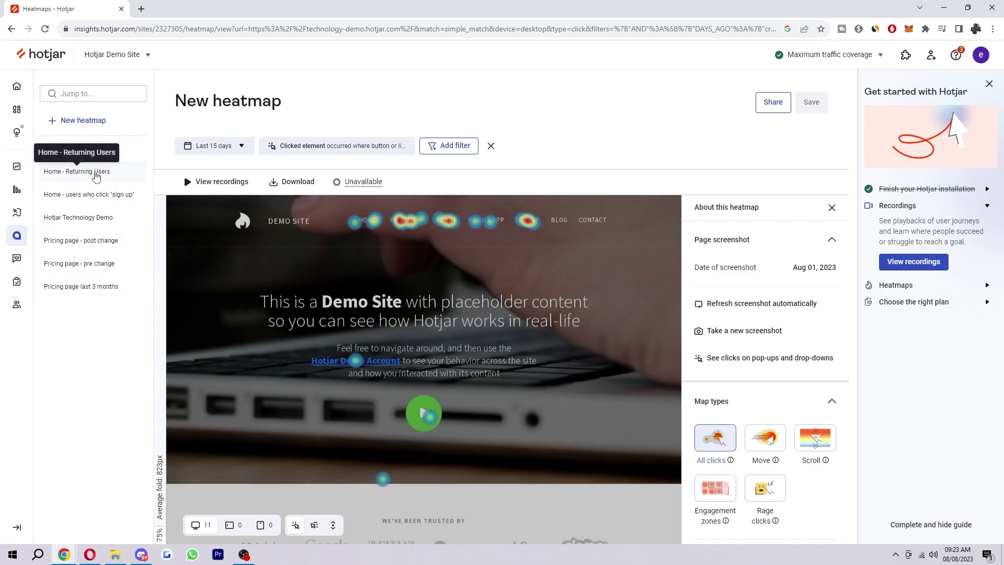
- Open the saved Home - Returning Users heatmap and review its Rage clicks, U-turns and errors stats
left_click(96, 172)
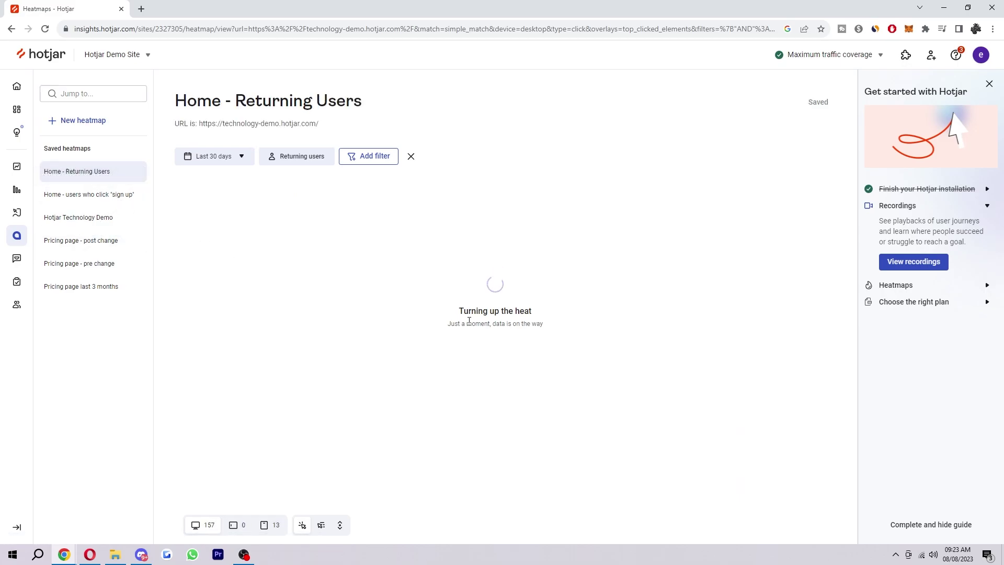
scroll(588, 366, "down", 2)
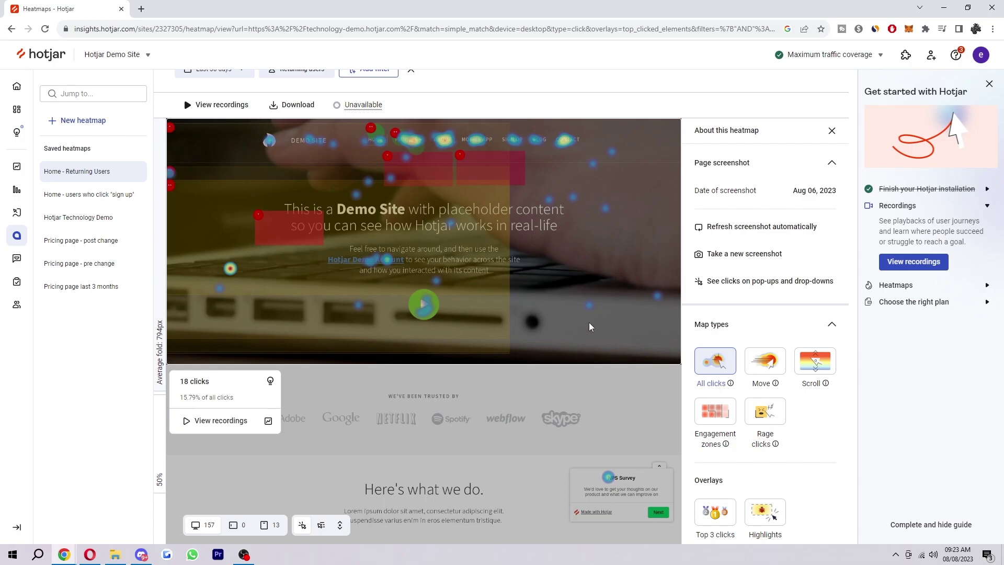
scroll(589, 322, "down", 4)
scroll(592, 309, "up", 4)
scroll(550, 289, "down", 3)
scroll(755, 385, "down", 3)
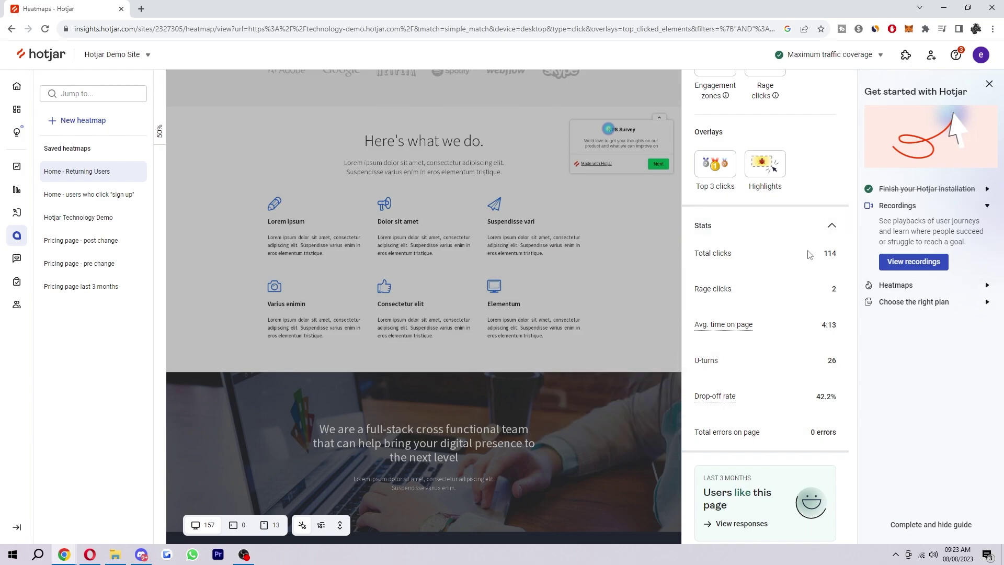
mouse_move(834, 291)
mouse_move(720, 369)
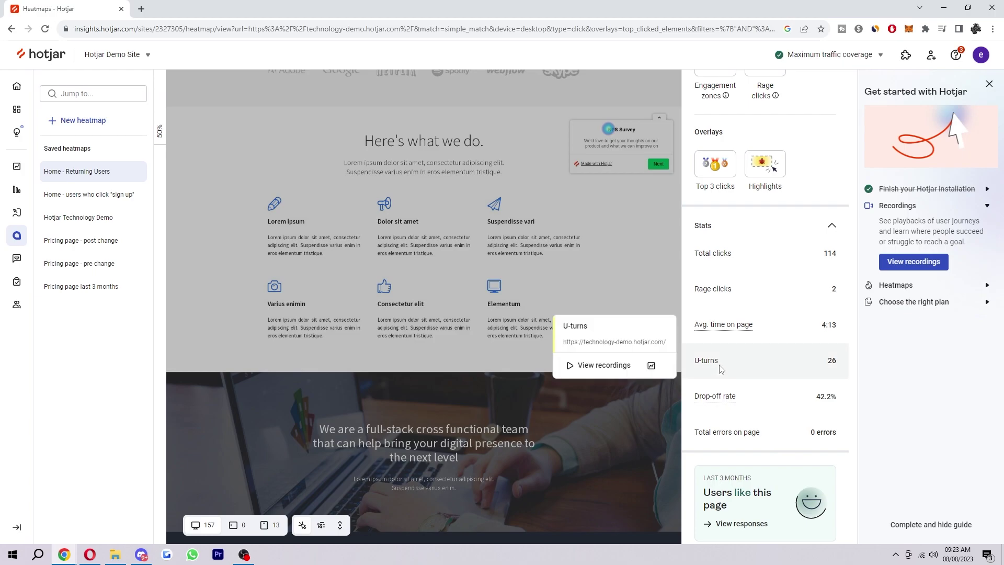
mouse_move(733, 432)
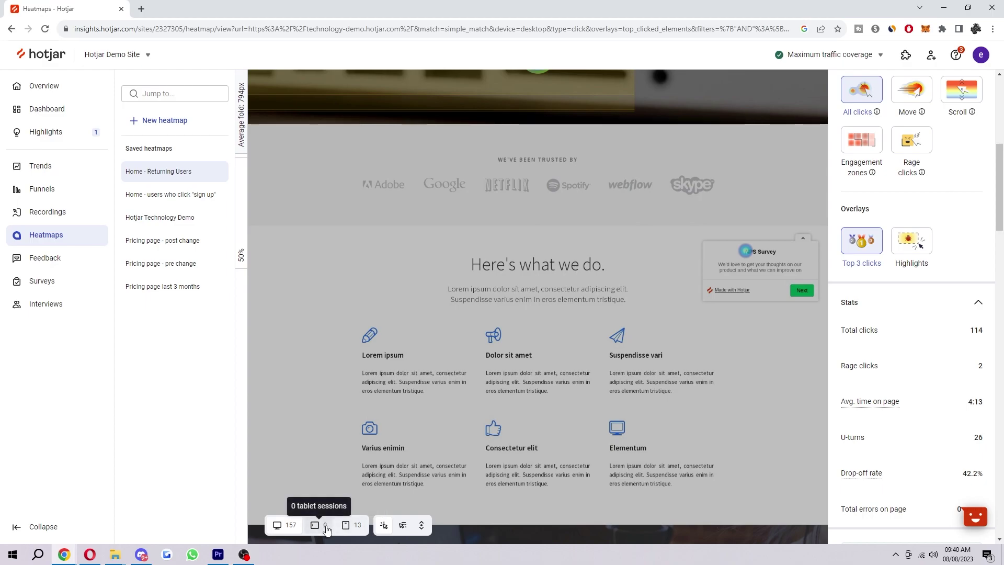
- Switch the Home - Returning Users heatmap to phone sessions and scroll through it
left_click(349, 525)
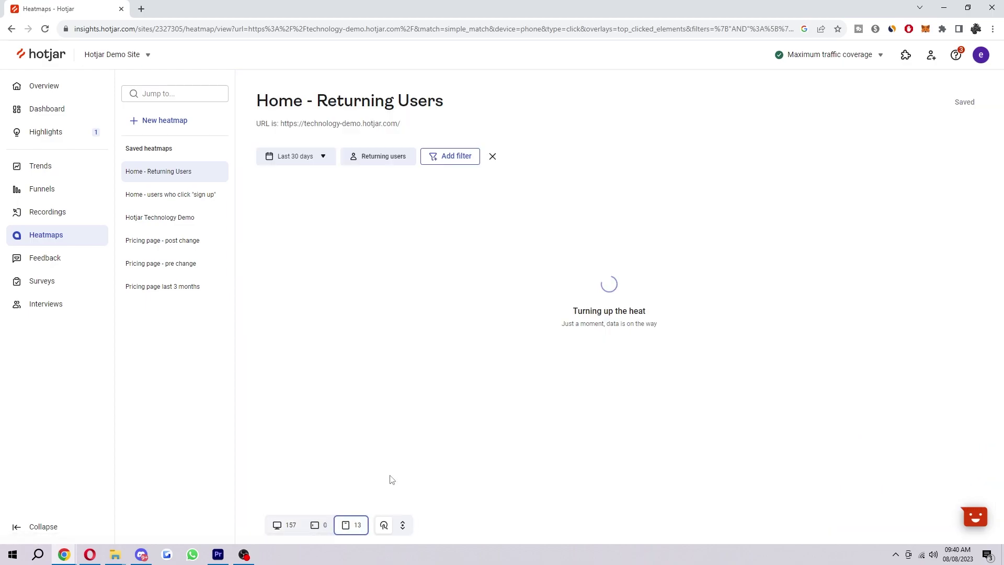
scroll(666, 276, "down", 2)
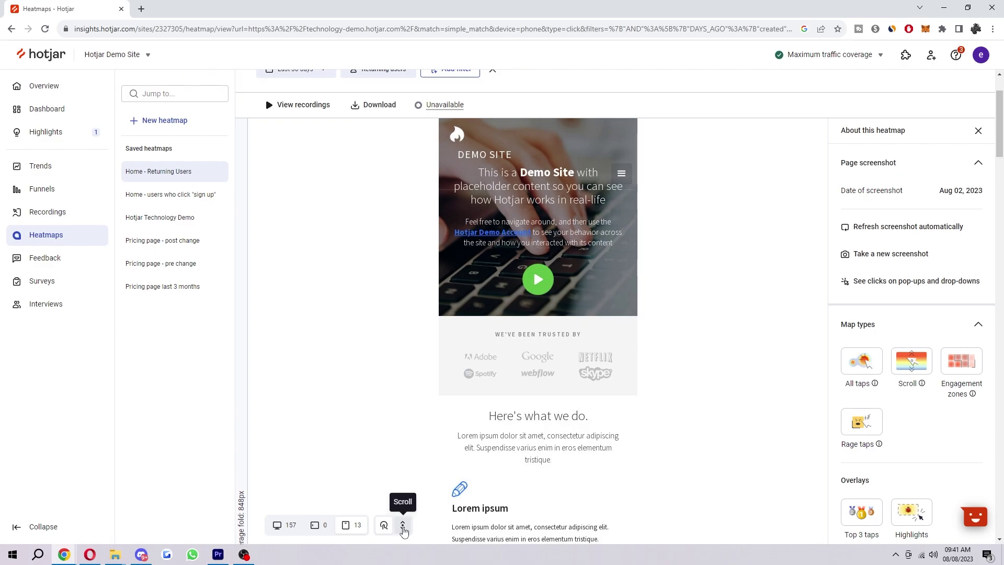
- Switch to the phone scroll-depth map and scroll down through it
left_click(402, 531)
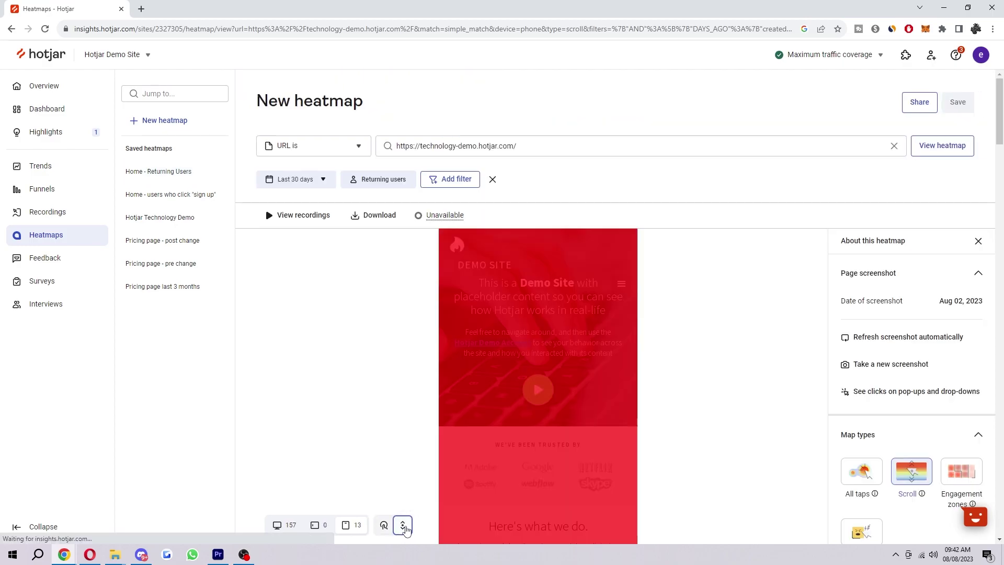
scroll(520, 391, "down", 10)
scroll(607, 299, "down", 10)
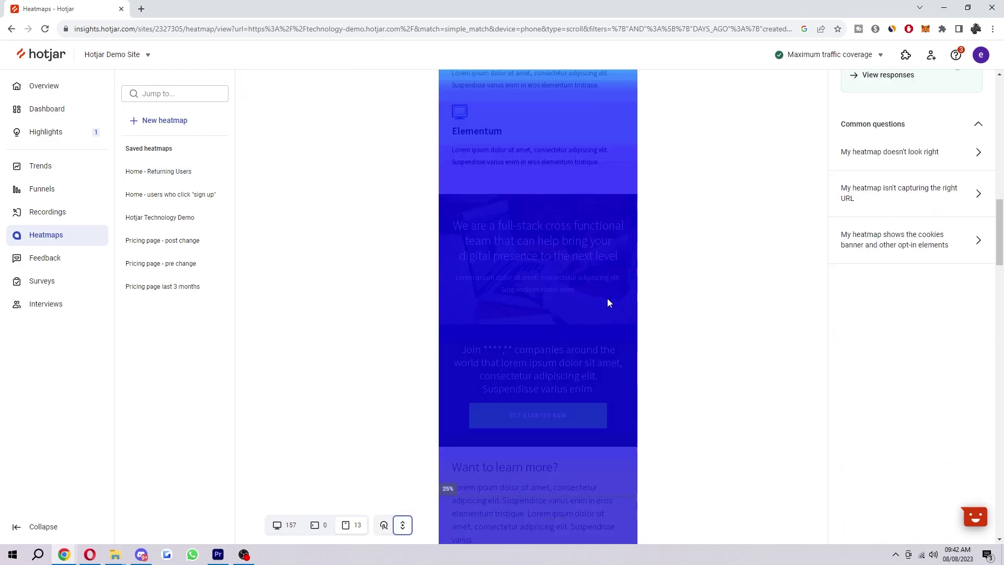
scroll(621, 255, "down", 8)
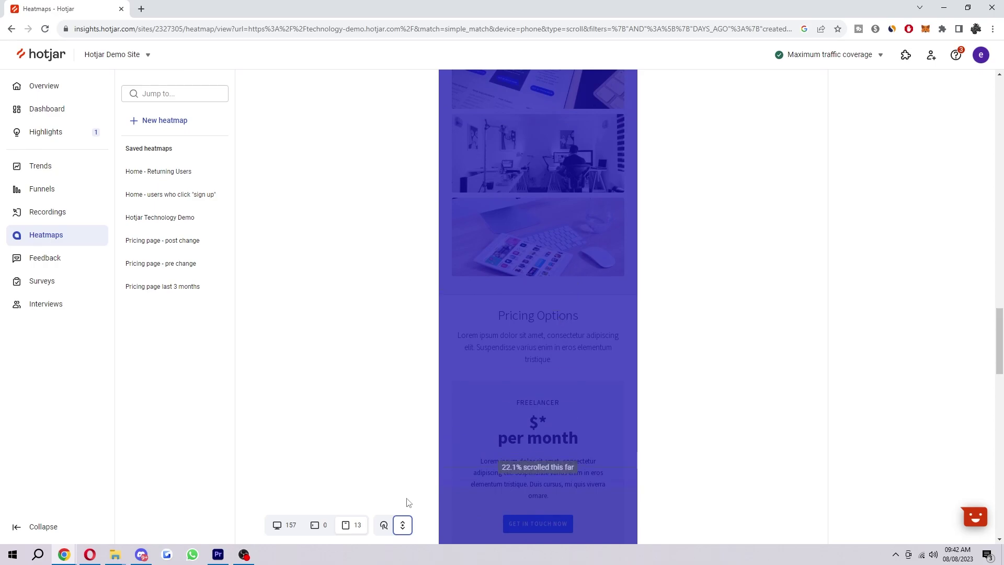
- Return to the All taps map and check the tap count on the top-right hotspot
left_click(383, 525)
scroll(627, 405, "down", 6)
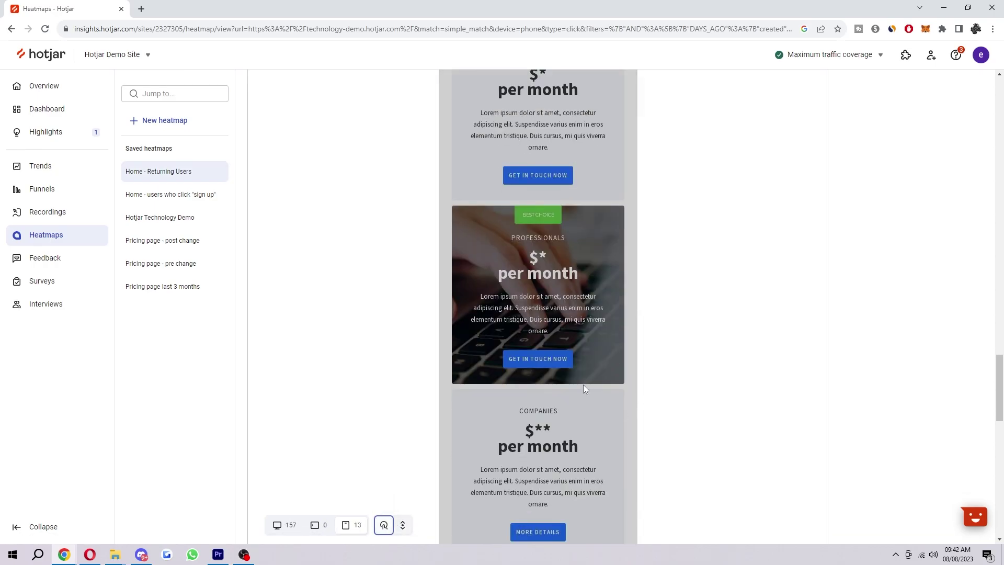
scroll(500, 335, "up", 20)
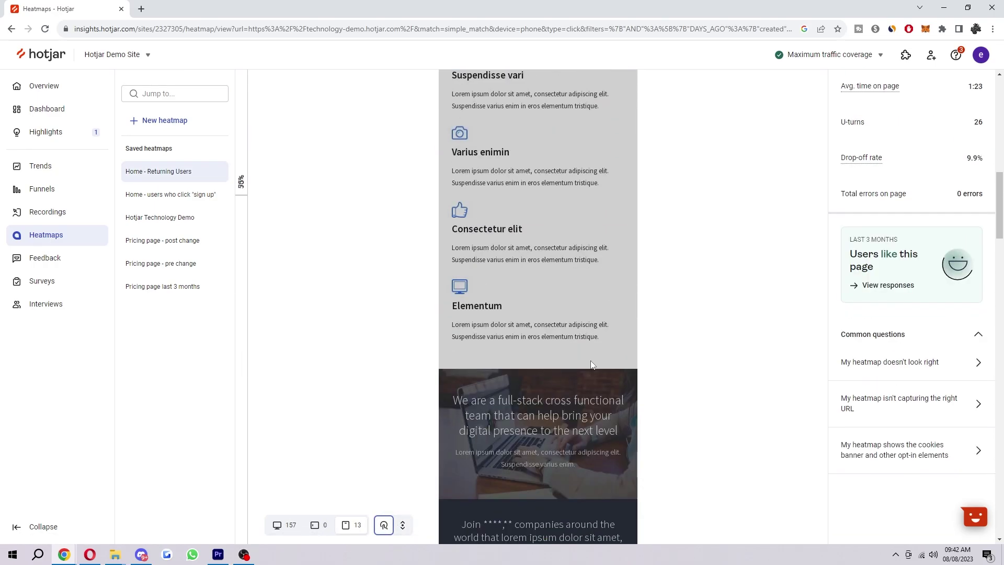
scroll(547, 339, "up", 1)
left_click(629, 261)
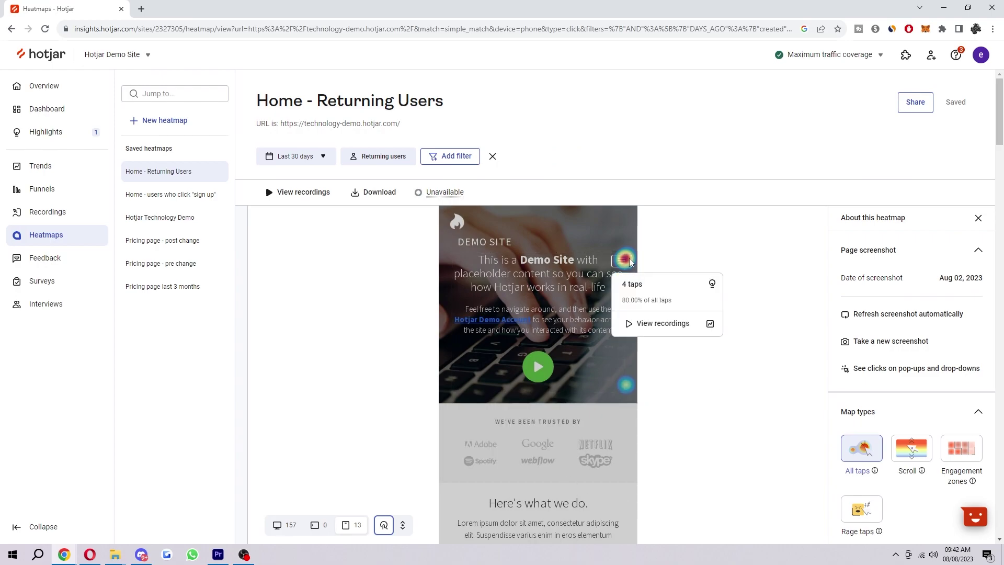
left_click(622, 390)
left_click(621, 390)
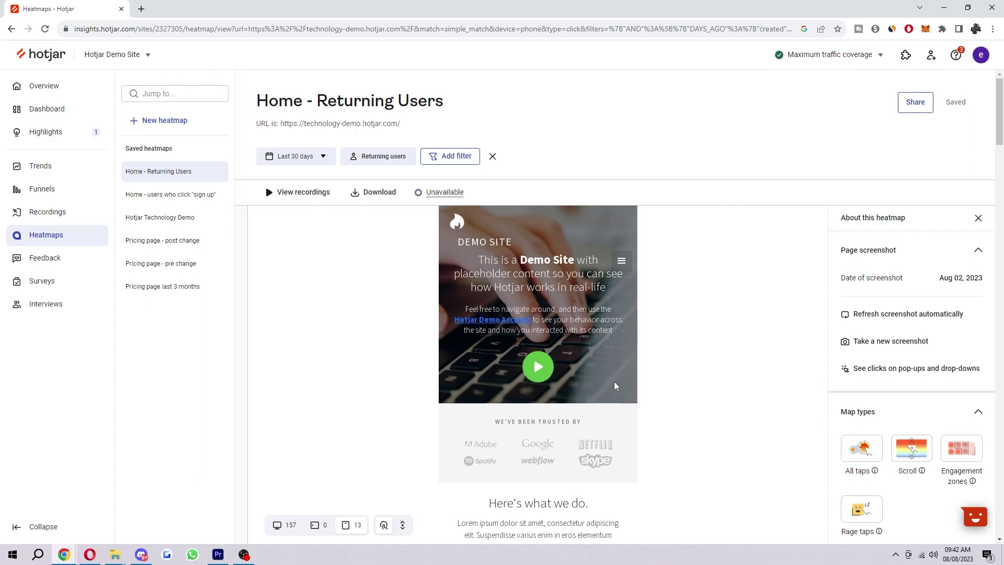
scroll(253, 220, "down", 8)
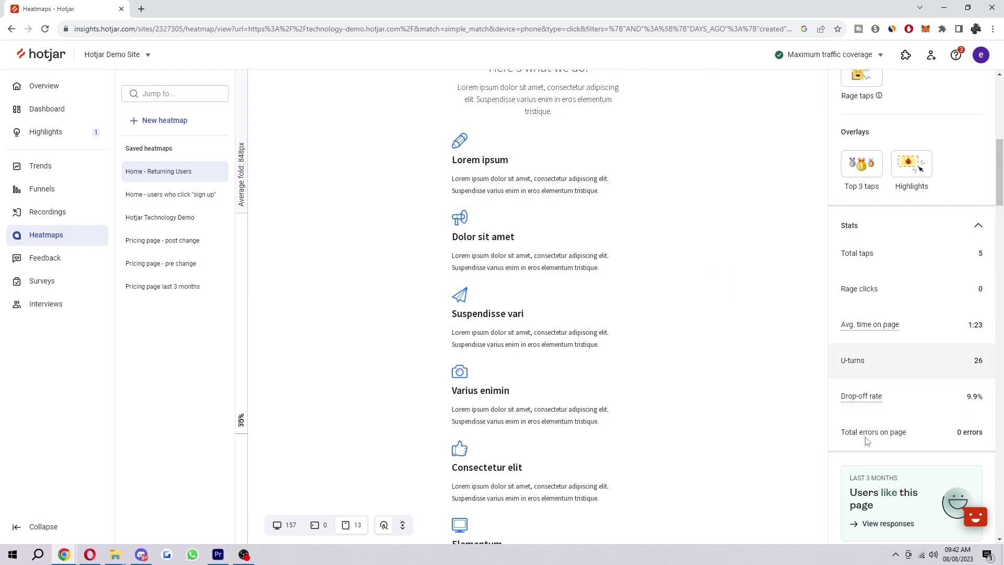
scroll(493, 371, "up", 8)
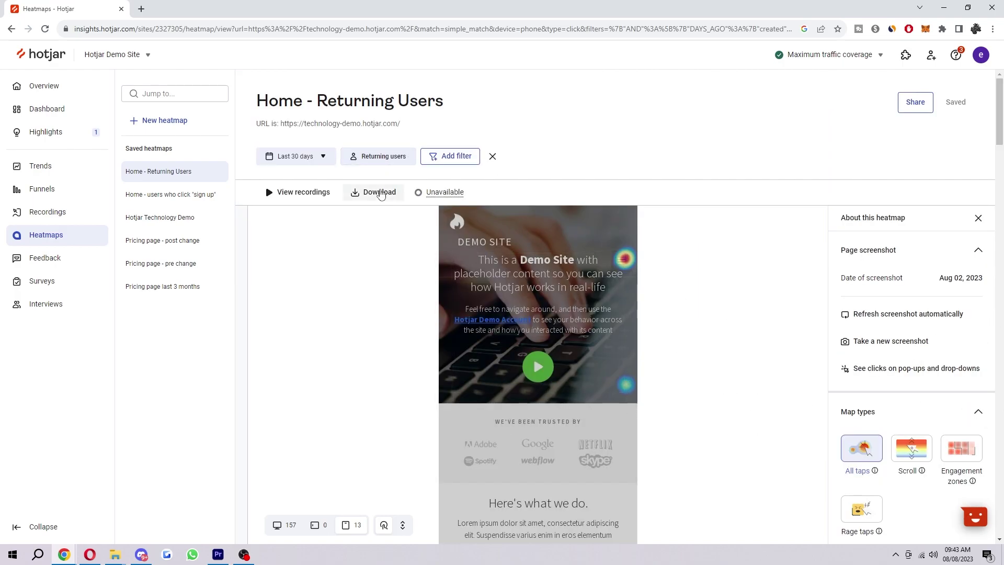
- View the Download JPG/CSV options without downloading, then show the Last 30 days date-range choices
left_click(381, 192)
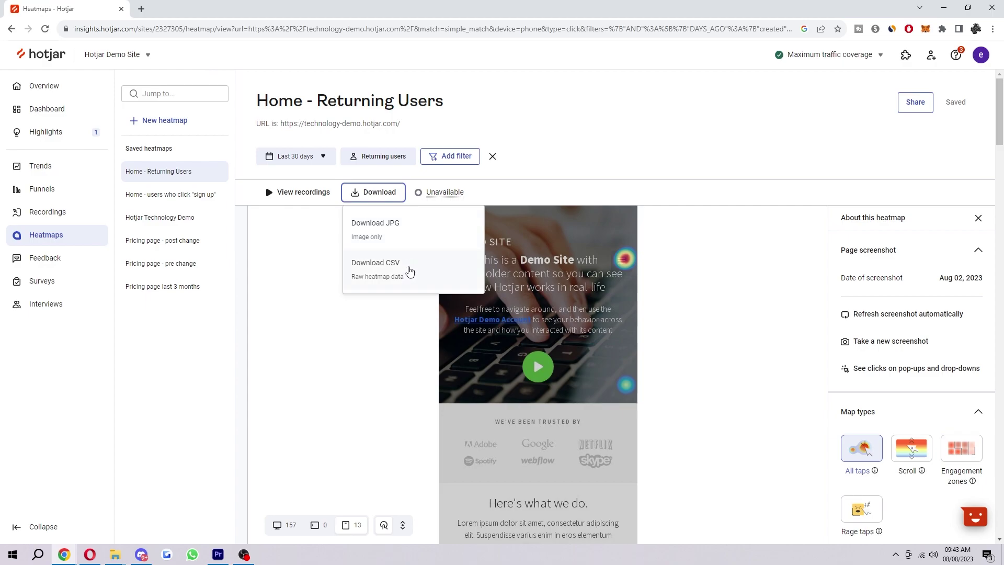
left_click(560, 132)
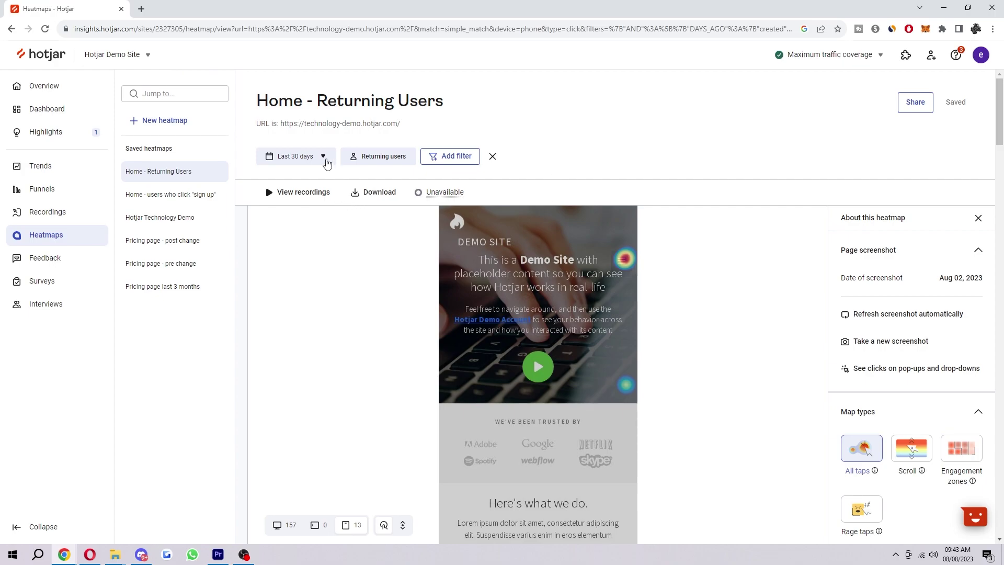
left_click(322, 158)
left_click(318, 160)
- Change the visitor filter from Returning users to New users and apply it
left_click(375, 163)
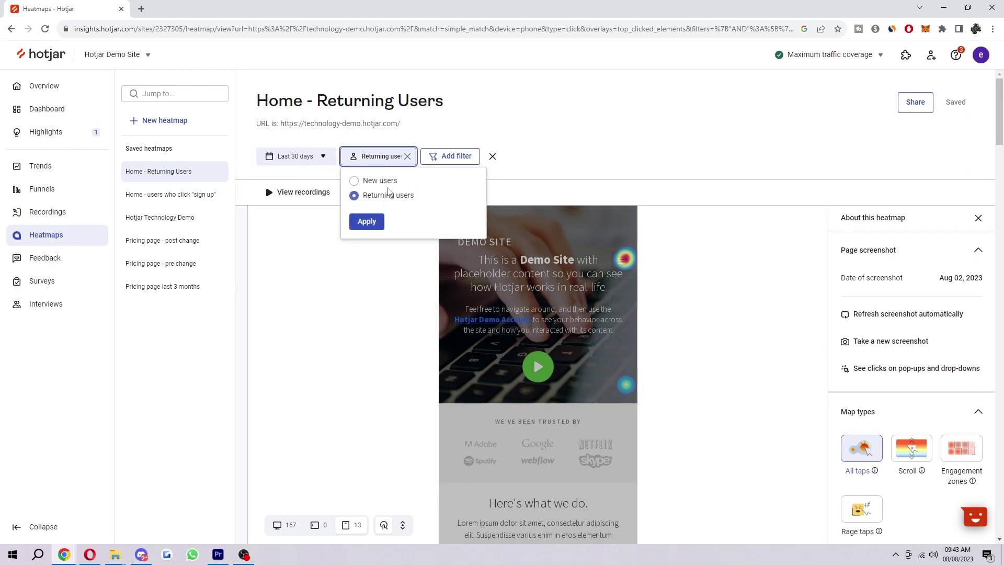
left_click(390, 181)
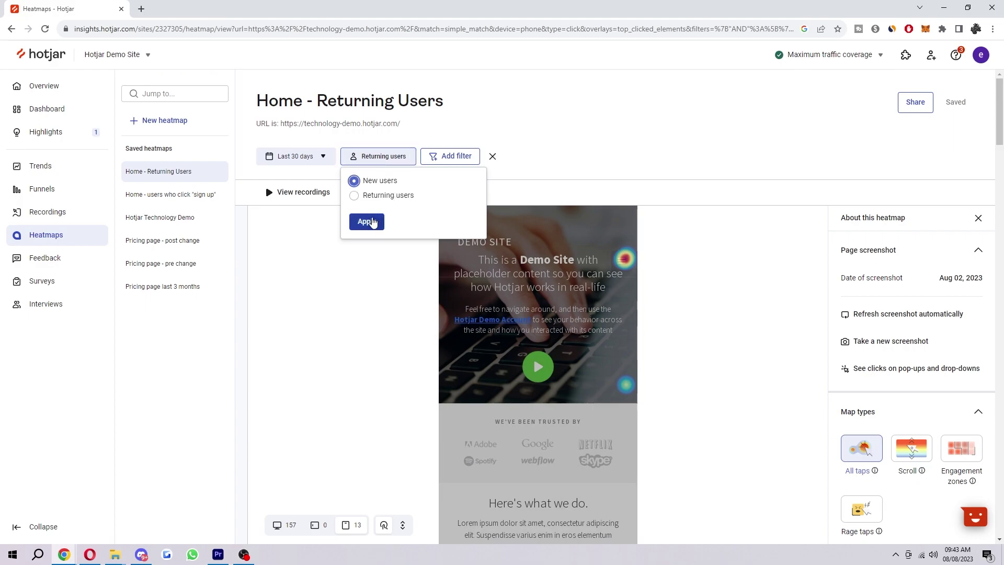
left_click(373, 222)
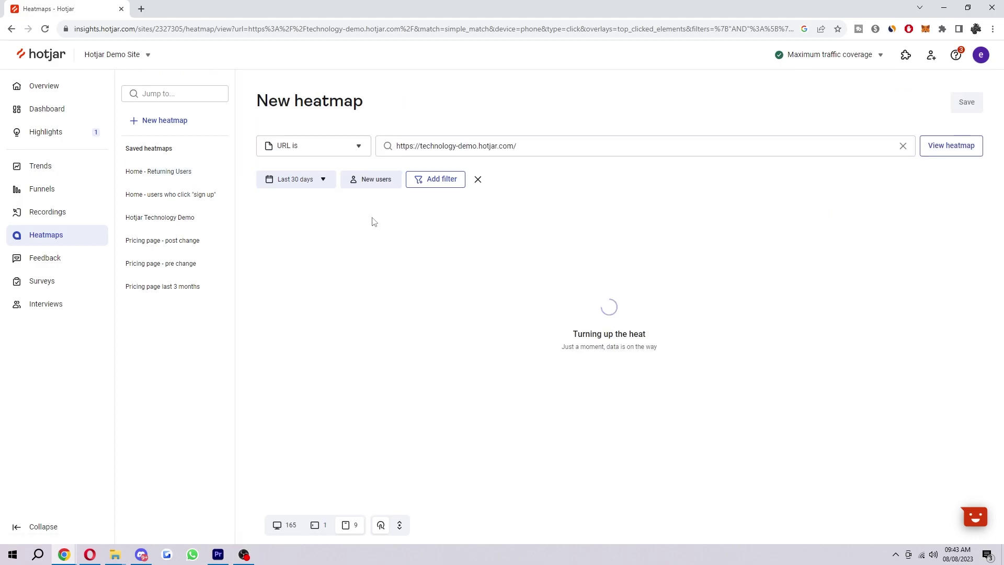